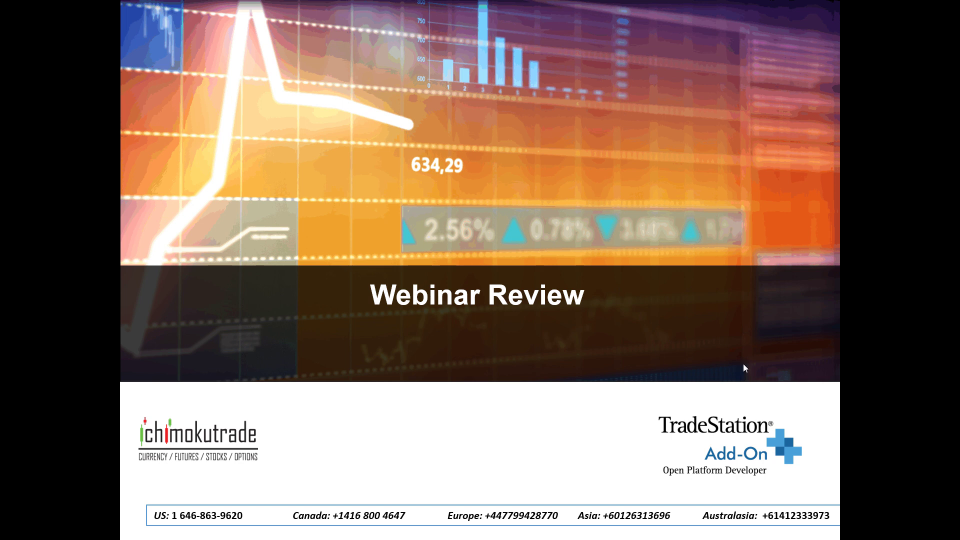
- Advance the slideshow from the Webinar Review title slide past the Disclaimer to Q&A
click(659, 356)
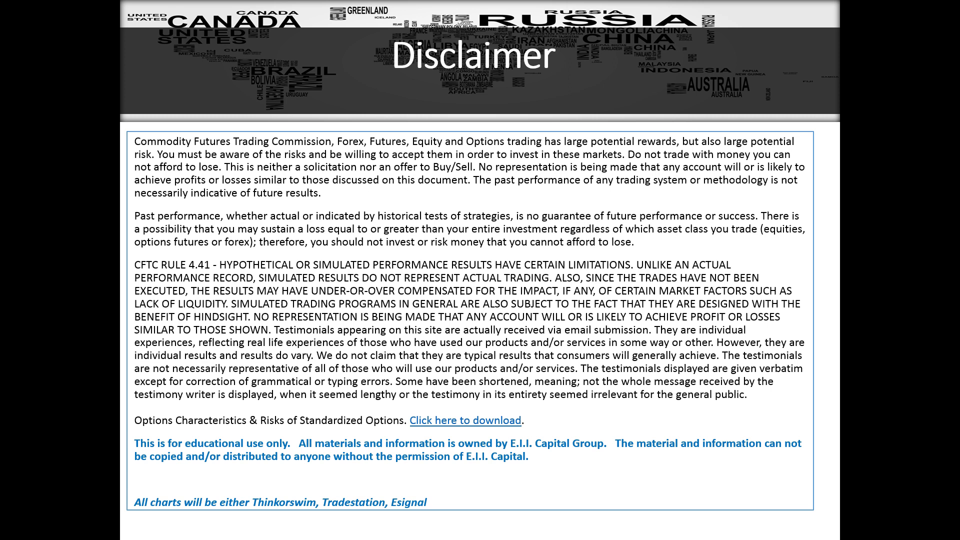
click(414, 327)
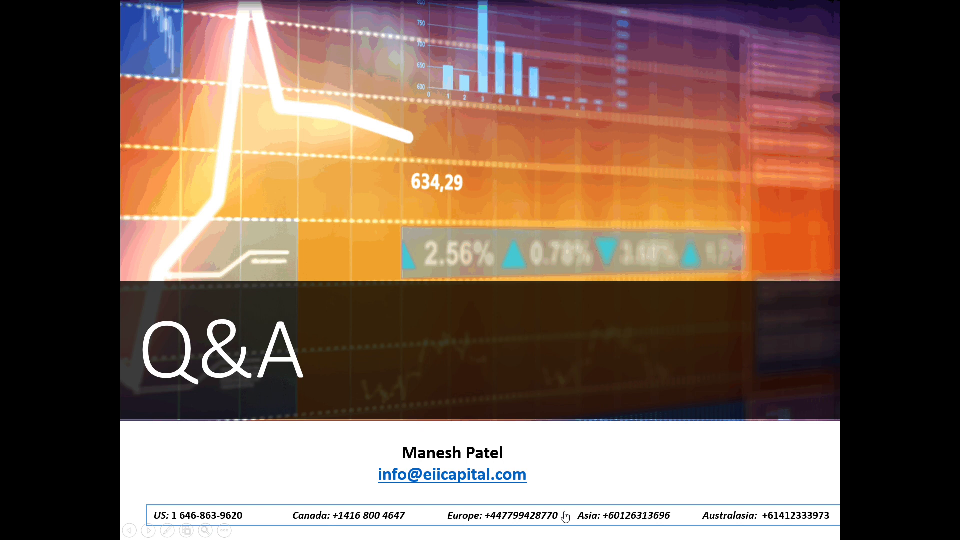
- Switch to the YouTube webinar recording and select its full web address
key(alt+Tab)
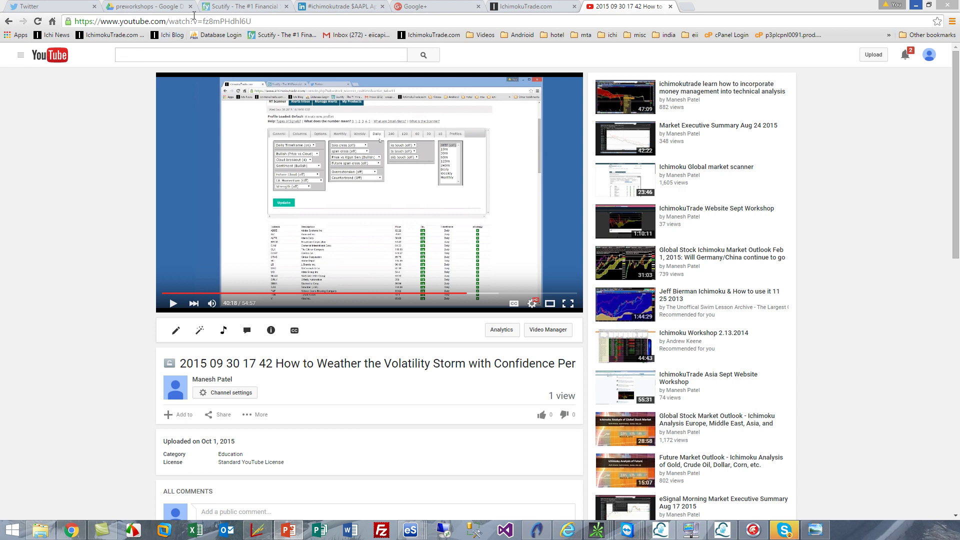
click(254, 21)
click(260, 21)
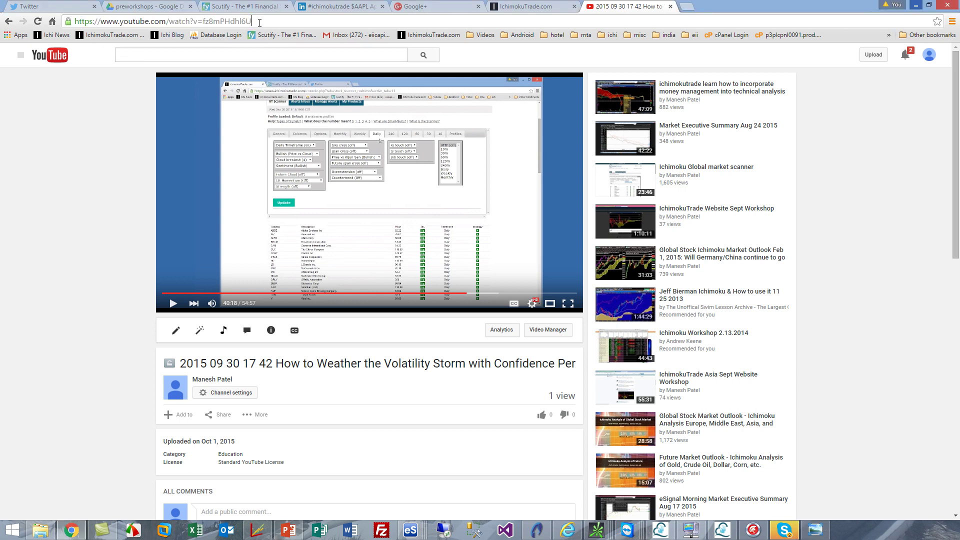
drag(260, 21, 41, 27)
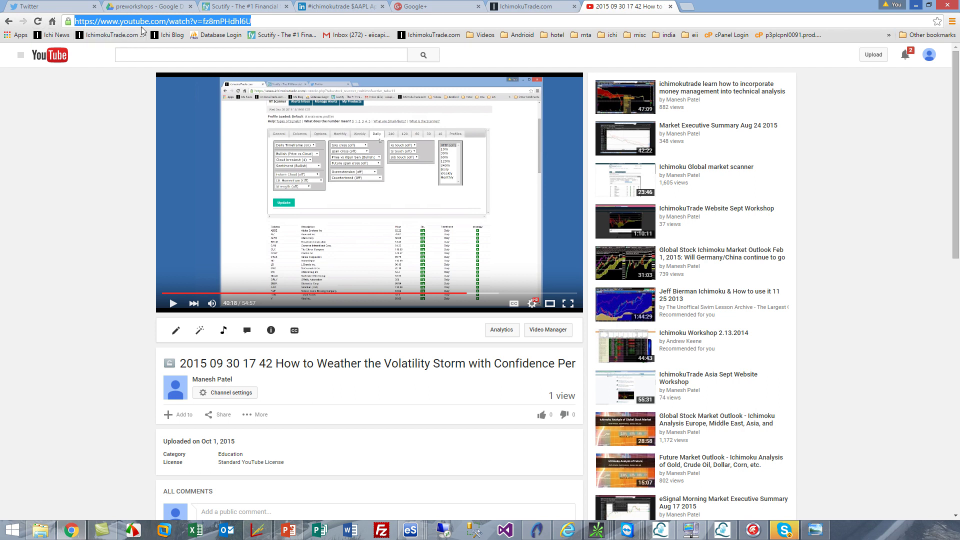
click(258, 22)
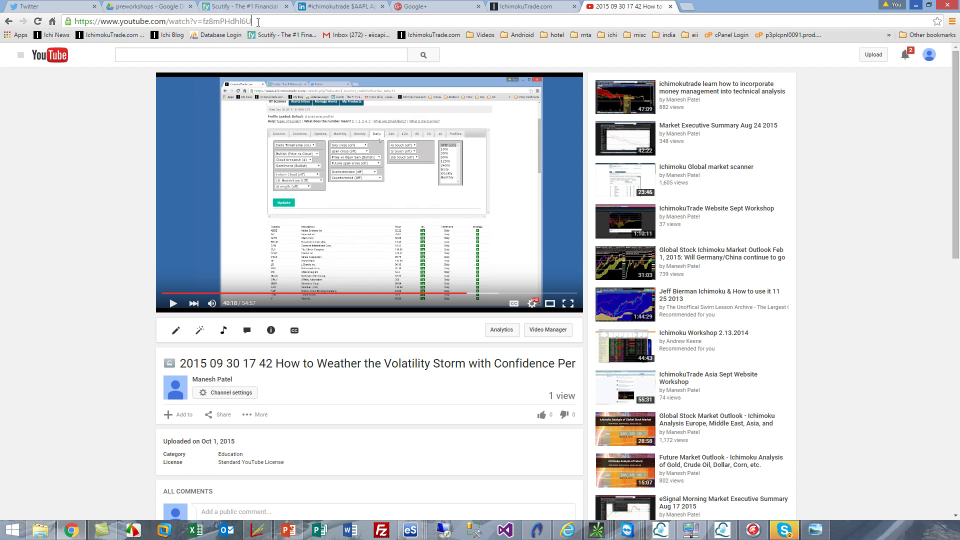
drag(258, 22, 57, 21)
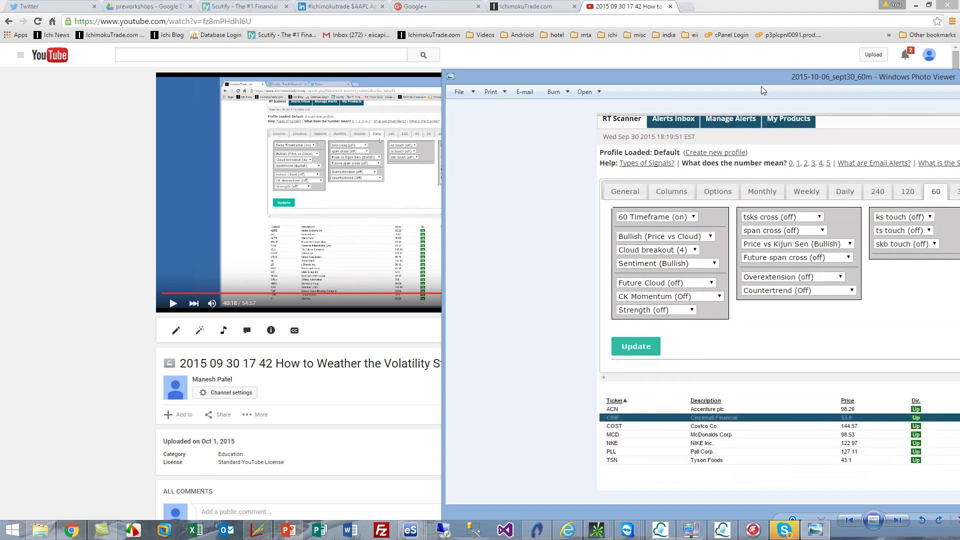
mouse_move(959, 52)
mouse_down()
mouse_move(600, 52)
mouse_move(467, 30)
mouse_up()
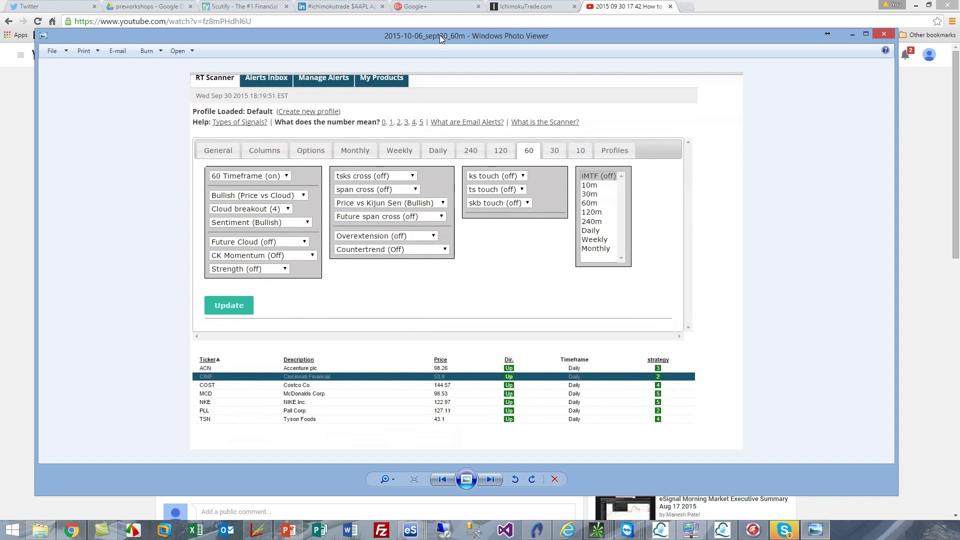
drag(440, 42, 959, 64)
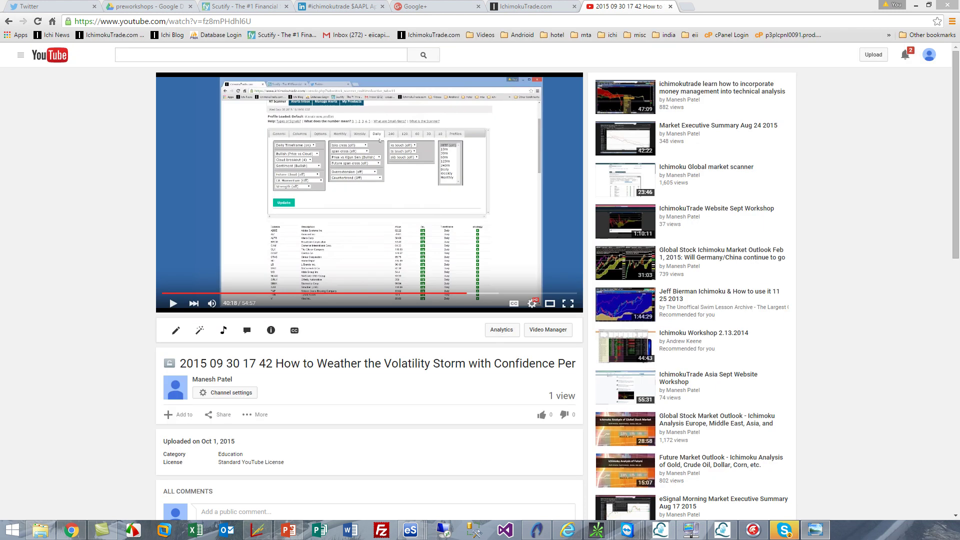
- Reveal the ACN daily Ichimoku chart, toggling the crosshair and scale-range options
click(914, 8)
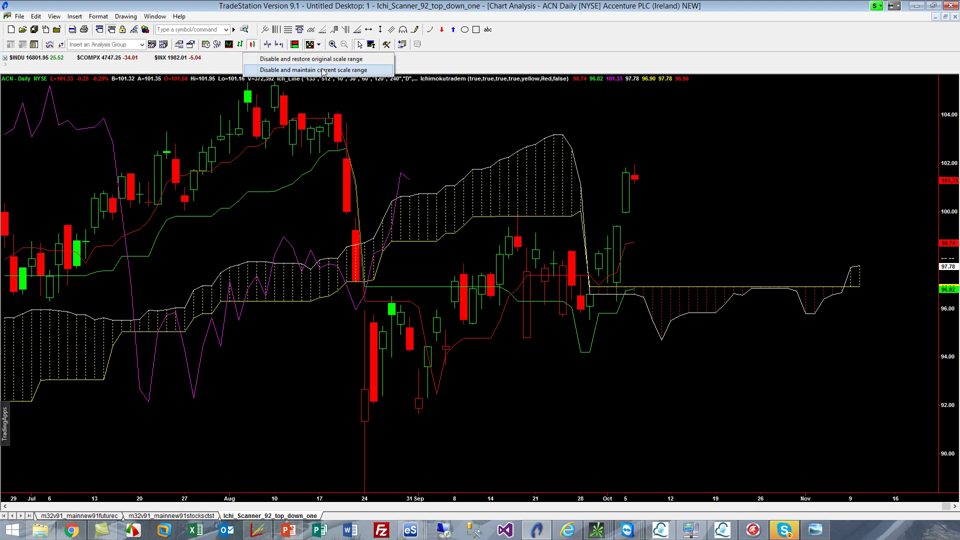
key(ctrl+r)
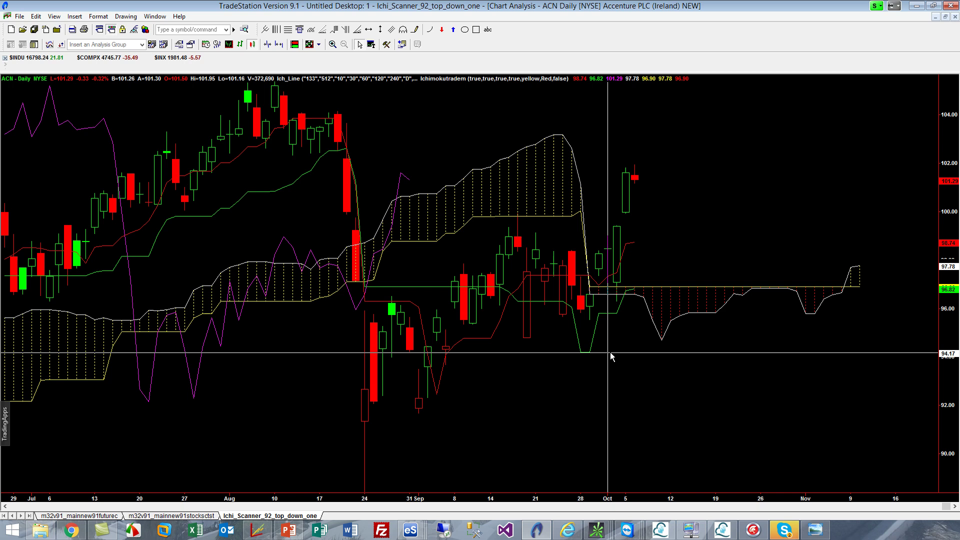
key(ctrl+r)
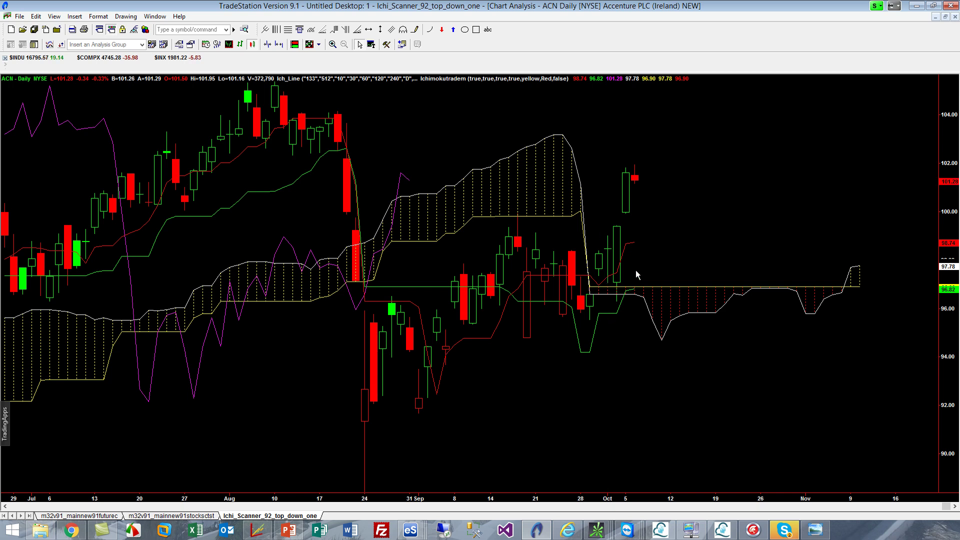
click(318, 43)
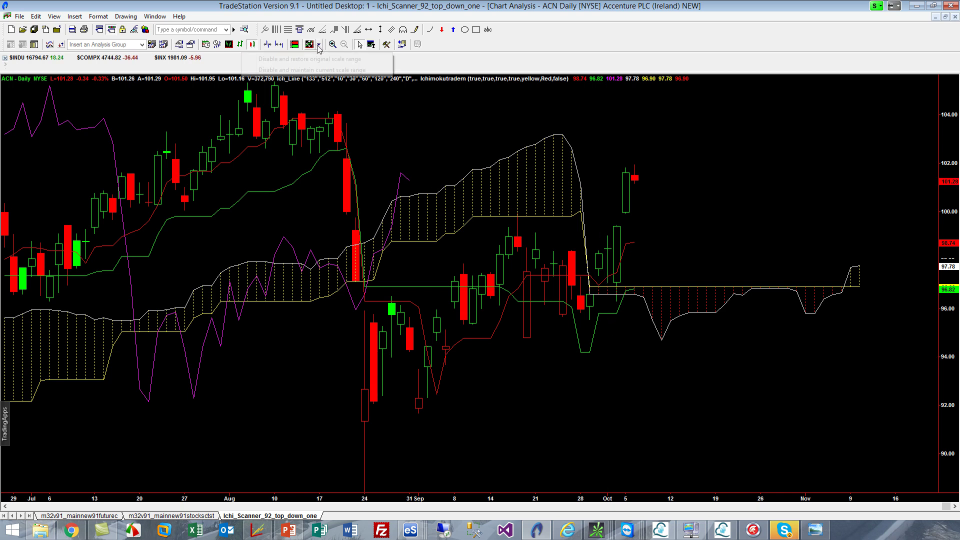
click(318, 60)
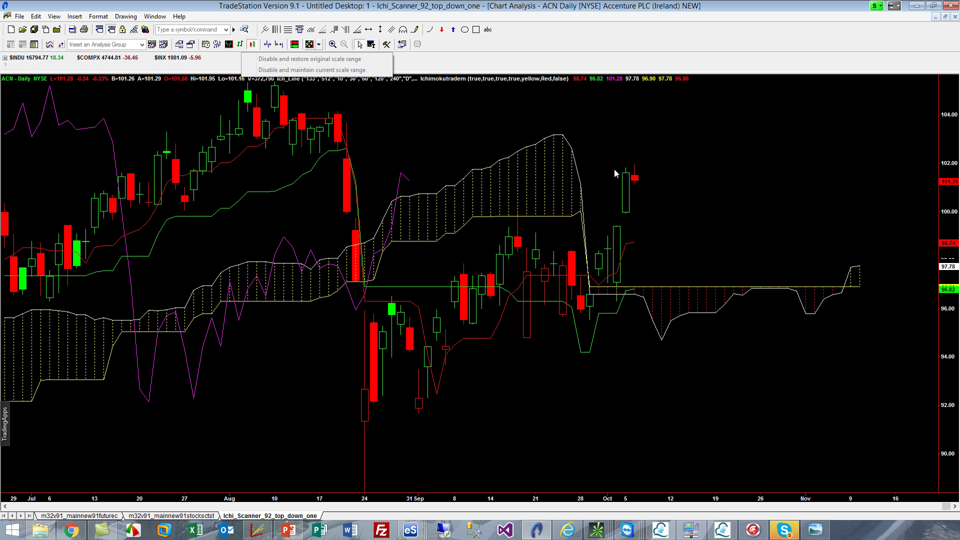
key(ctrl+r)
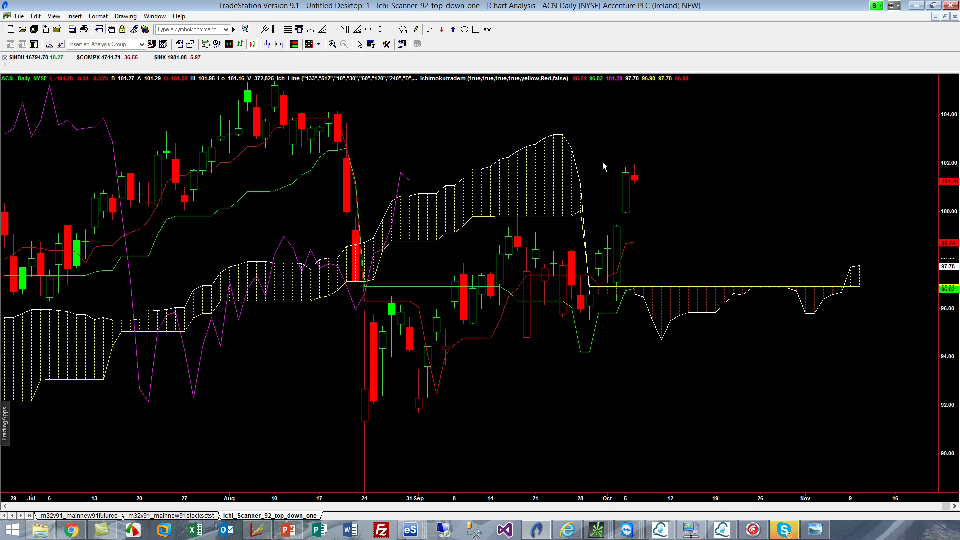
- Open the Data Window to show bar values for the ACN chart
right_click(602, 162)
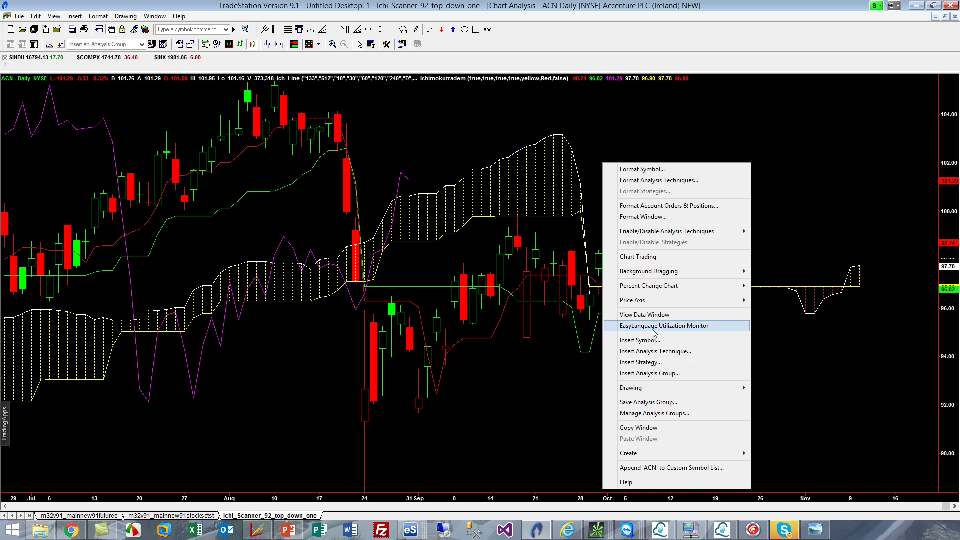
click(54, 17)
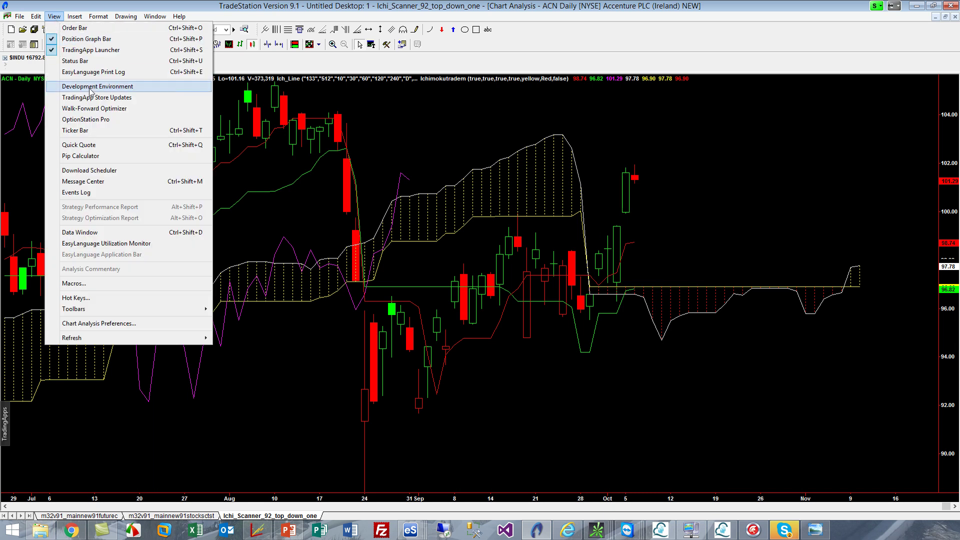
click(112, 233)
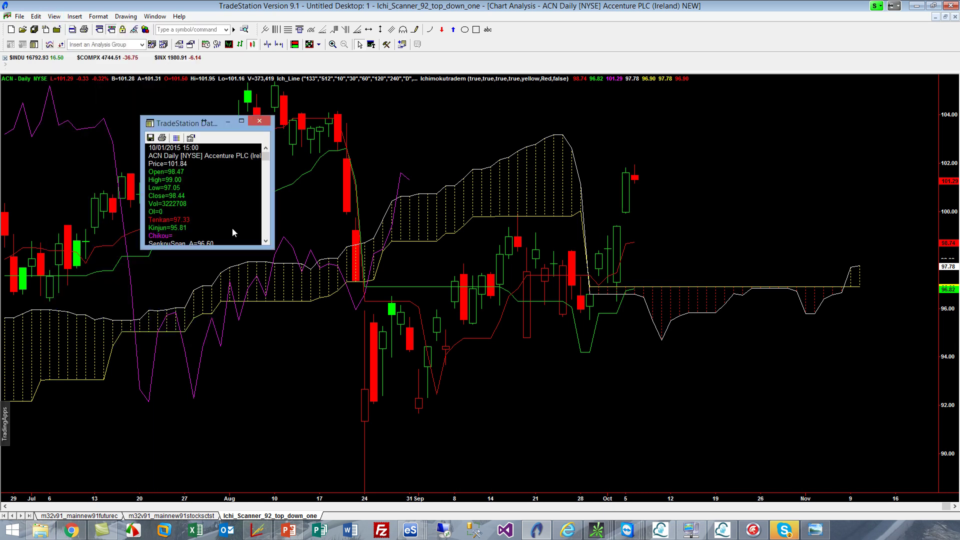
- Read the 10/01/2015 ACN bar values and draw a horizontal line at 96.94
click(616, 347)
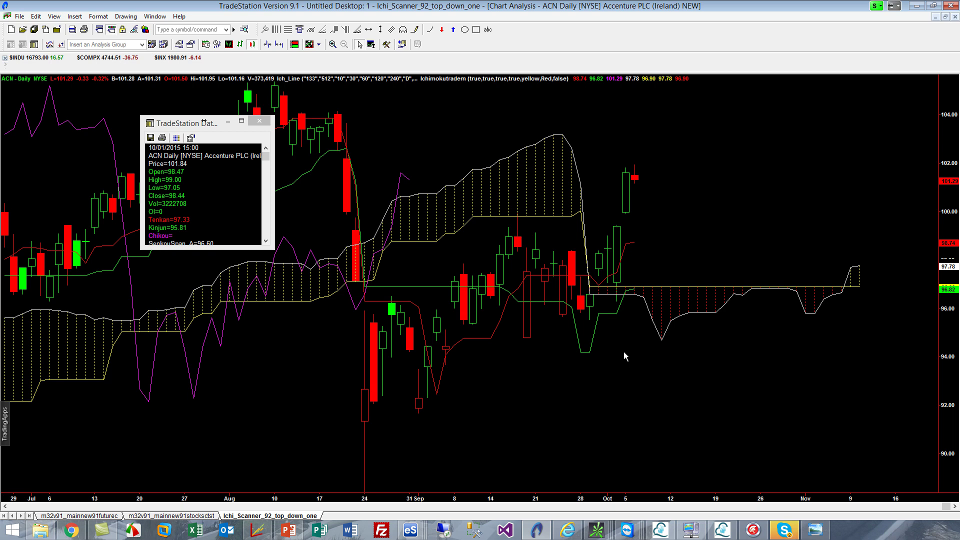
click(597, 343)
click(600, 265)
click(610, 288)
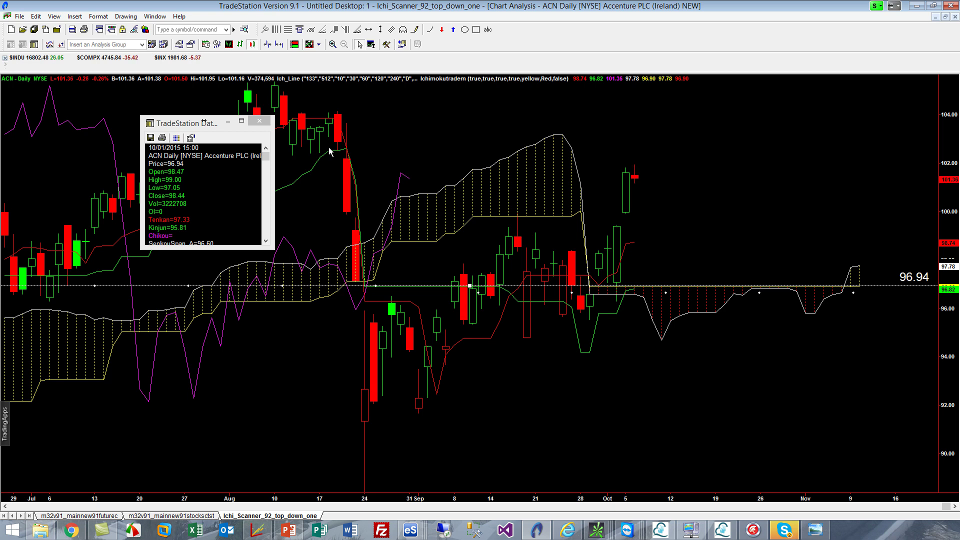
text(CINF)
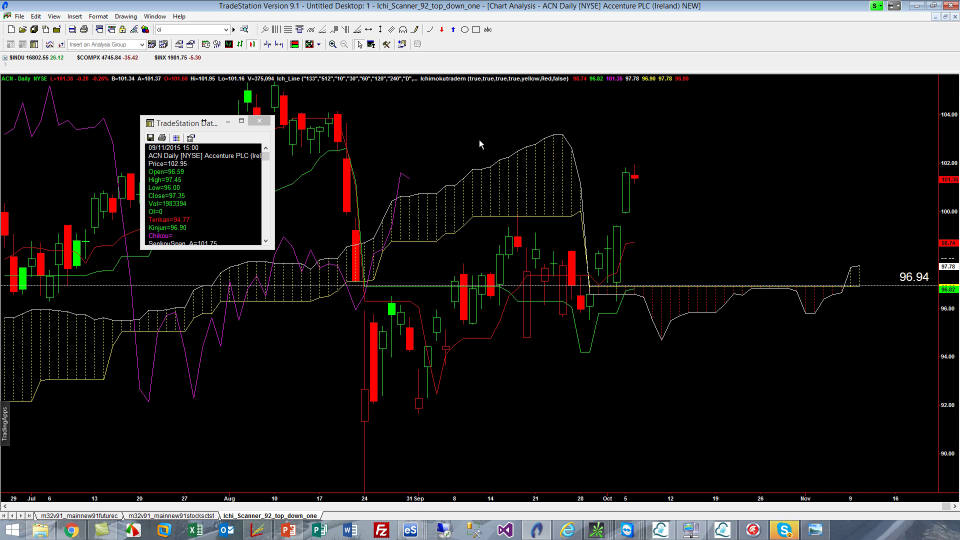
- Load CINF daily, close its 240-minute chart, and draw a horizontal line at 53.34
key(Return)
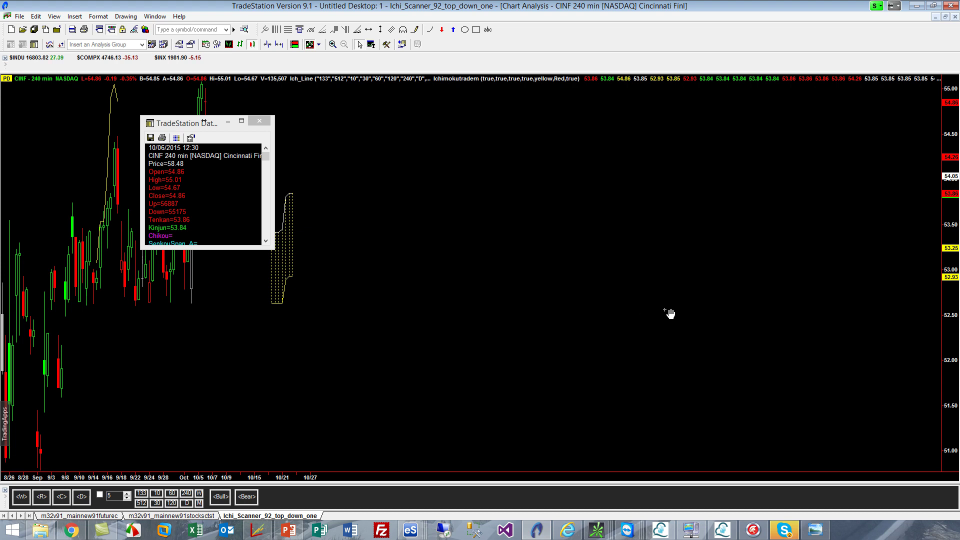
click(956, 17)
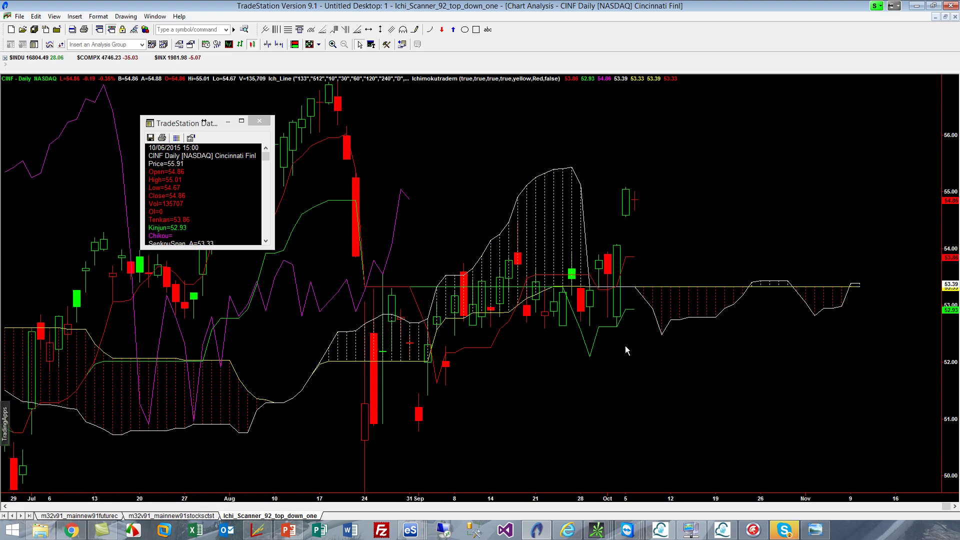
drag(627, 349, 601, 355)
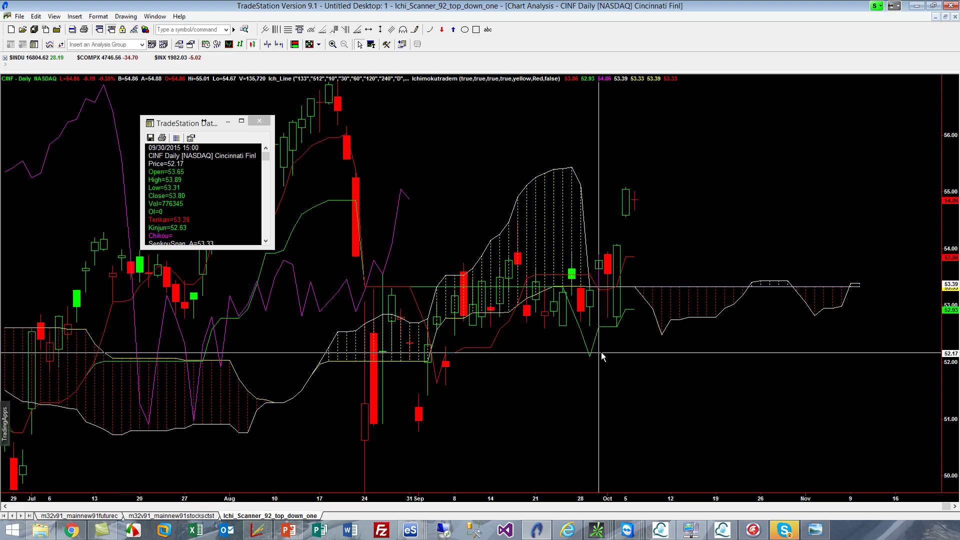
drag(600, 355, 603, 338)
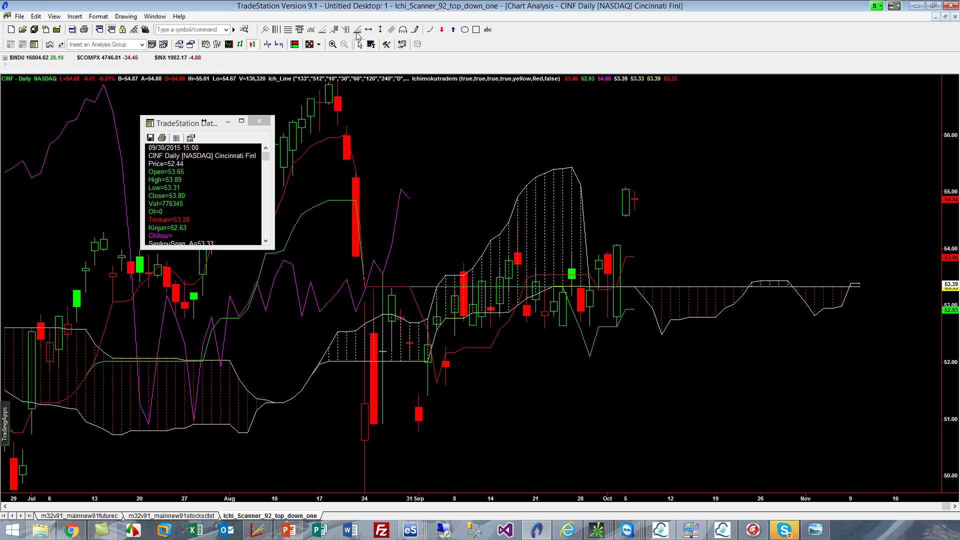
click(368, 29)
click(618, 286)
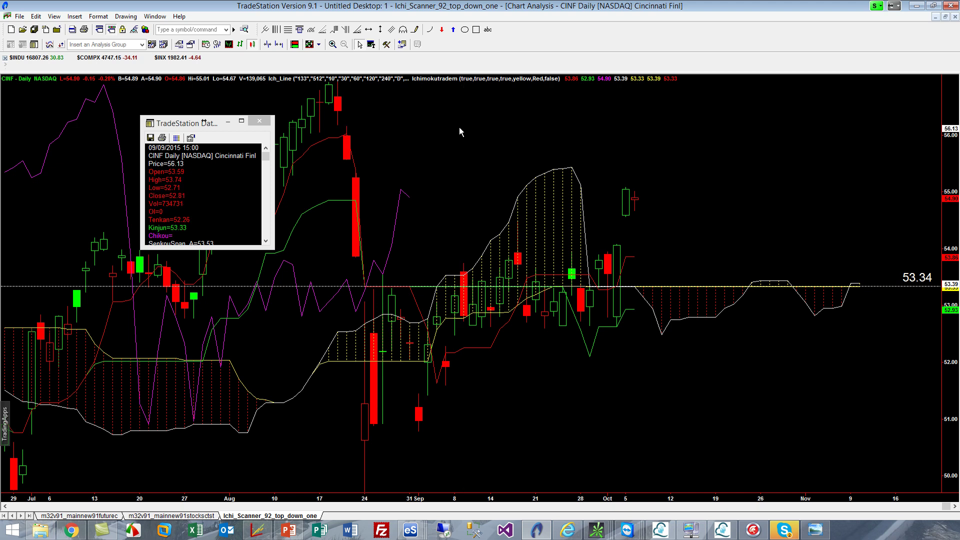
text(MCD)
- Load the MCD daily chart and check the late-September bar readout
key(Return)
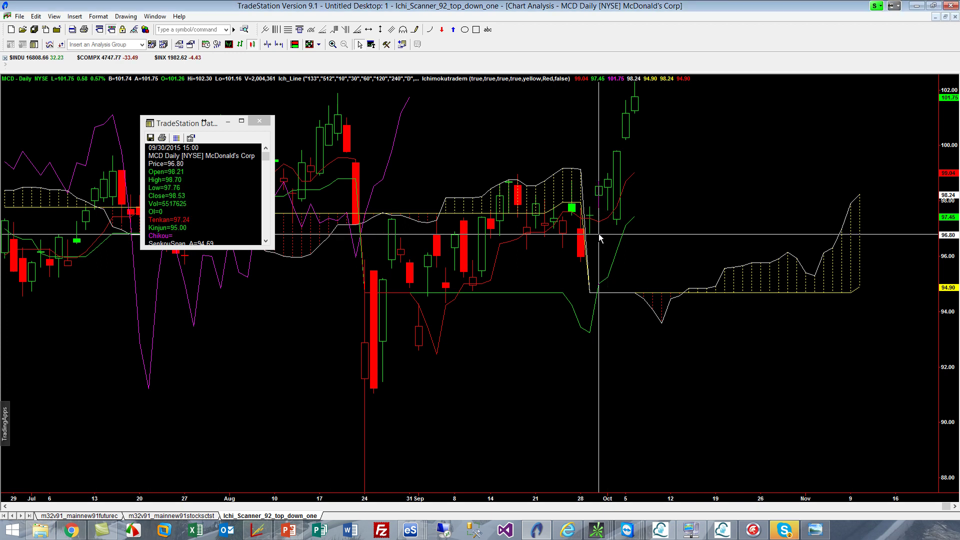
drag(598, 234, 600, 233)
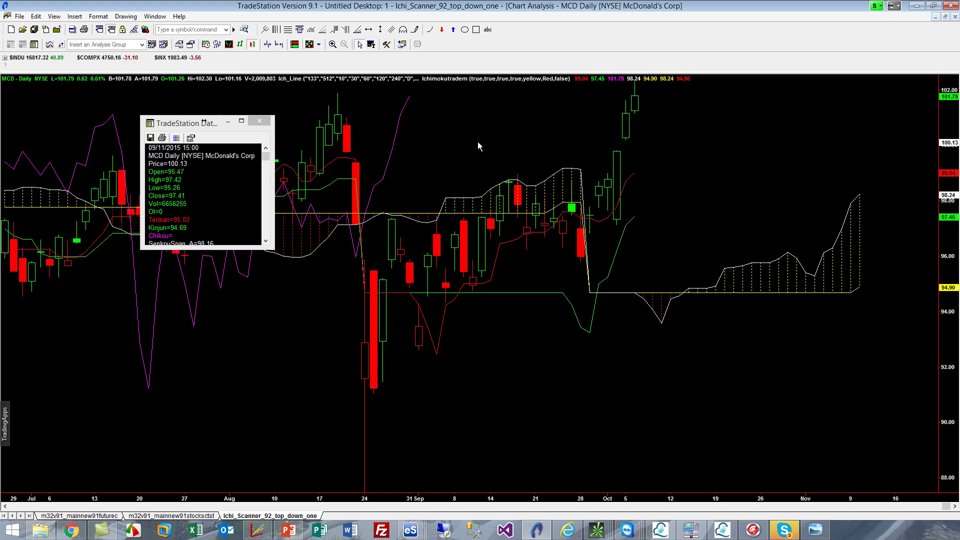
text(nke)
- Load the NKE daily chart and read its 09/30/2015 bar values
key(Return)
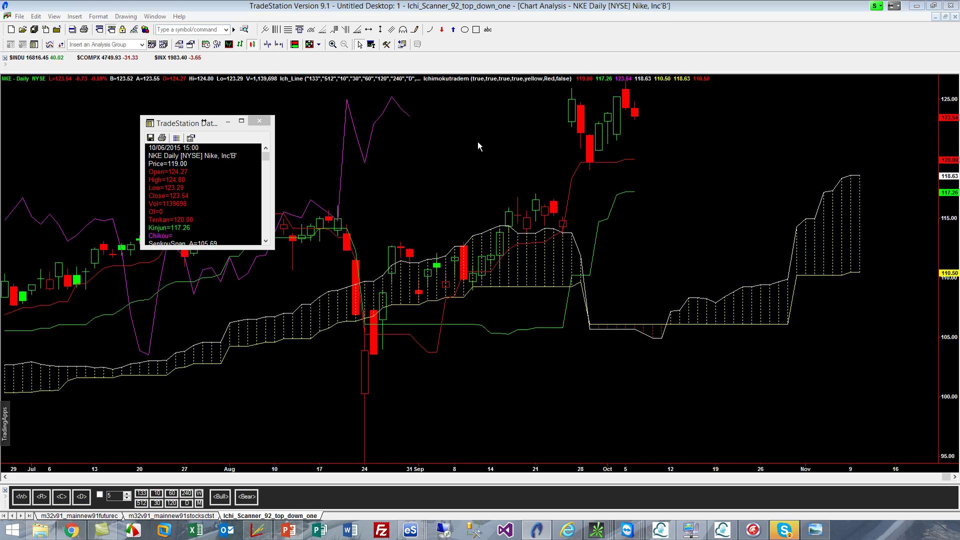
click(596, 194)
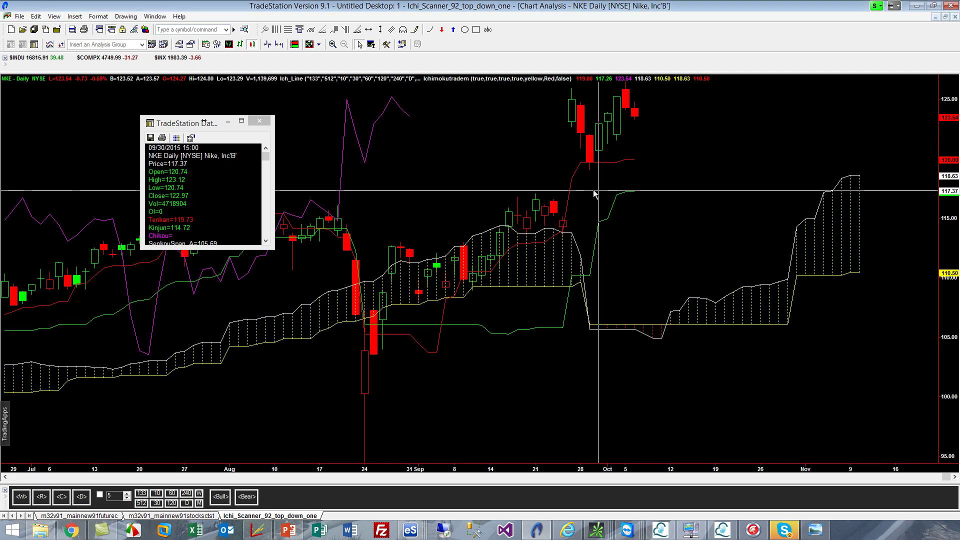
click(598, 148)
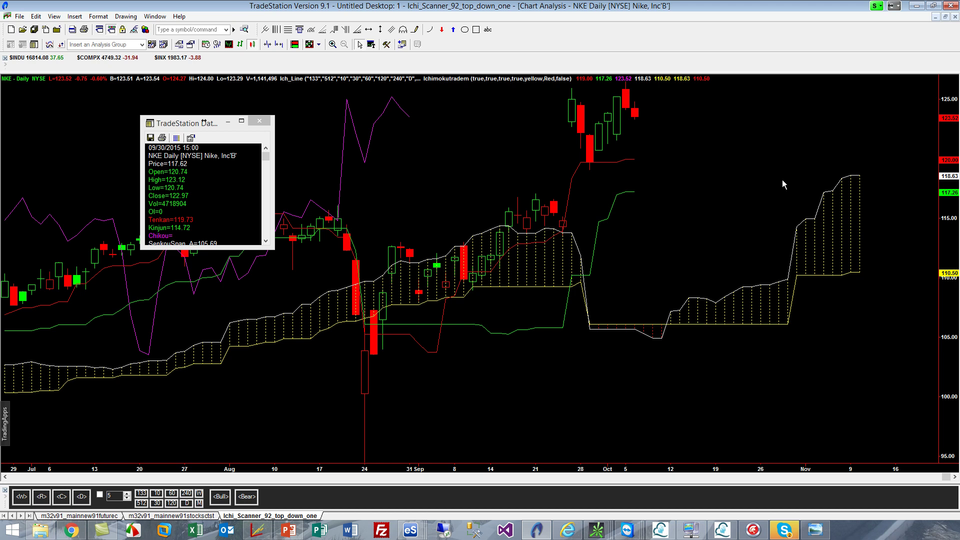
text(tsn)
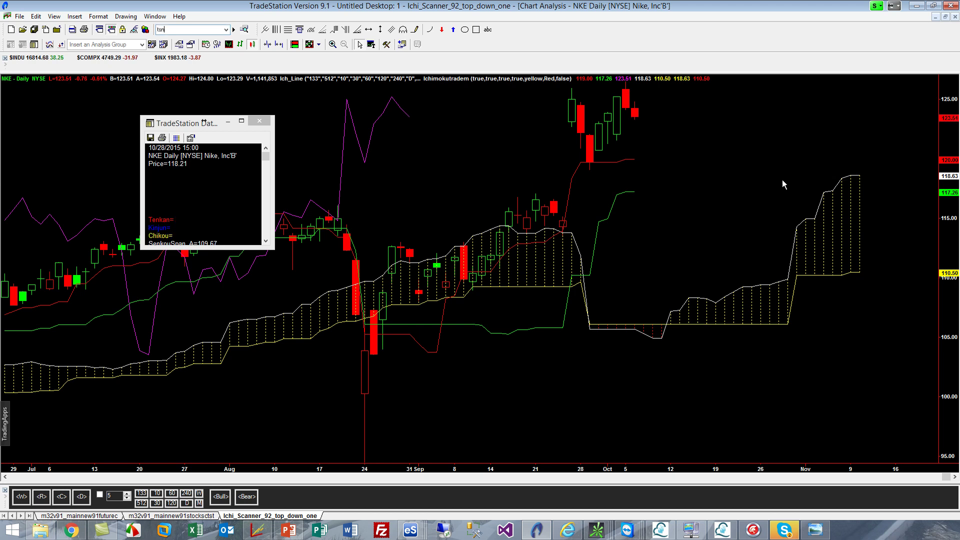
- Load the TSN daily chart and read its 09/30/2015 bar values
key(Return)
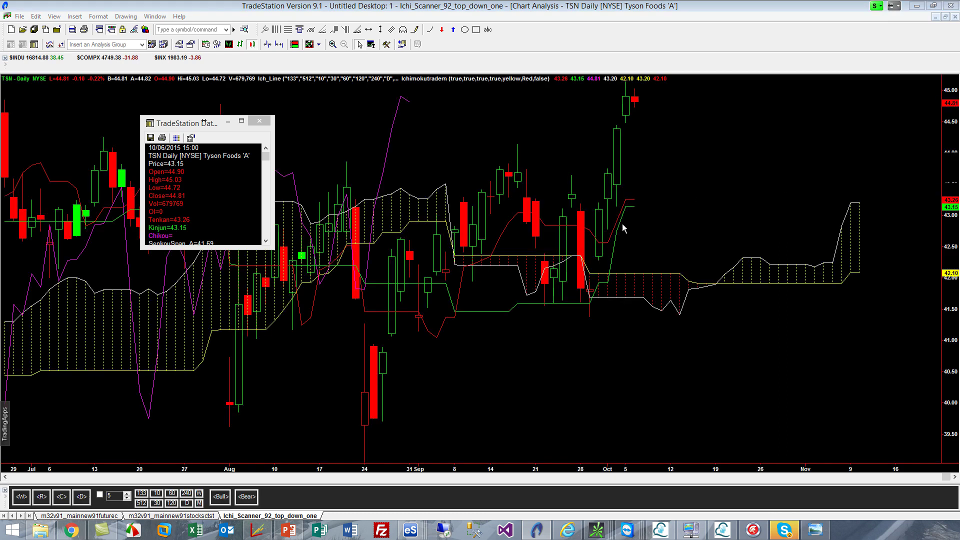
drag(633, 252, 600, 255)
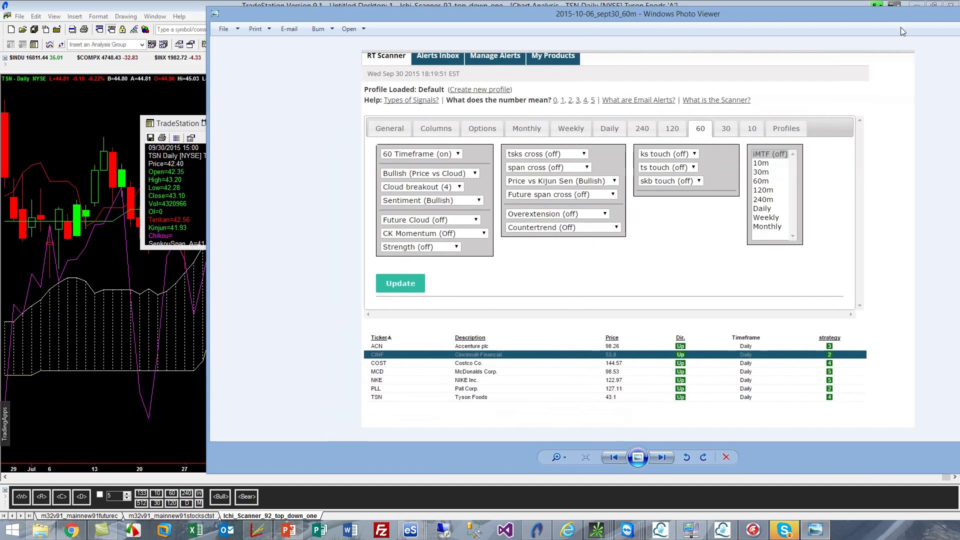
- Close the scanner results screenshot in Windows Photo Viewer
click(901, 27)
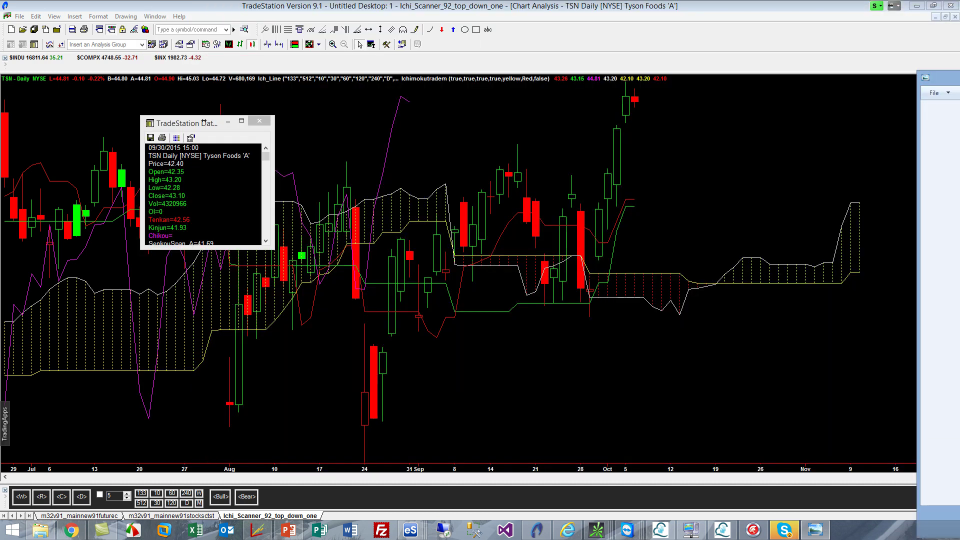